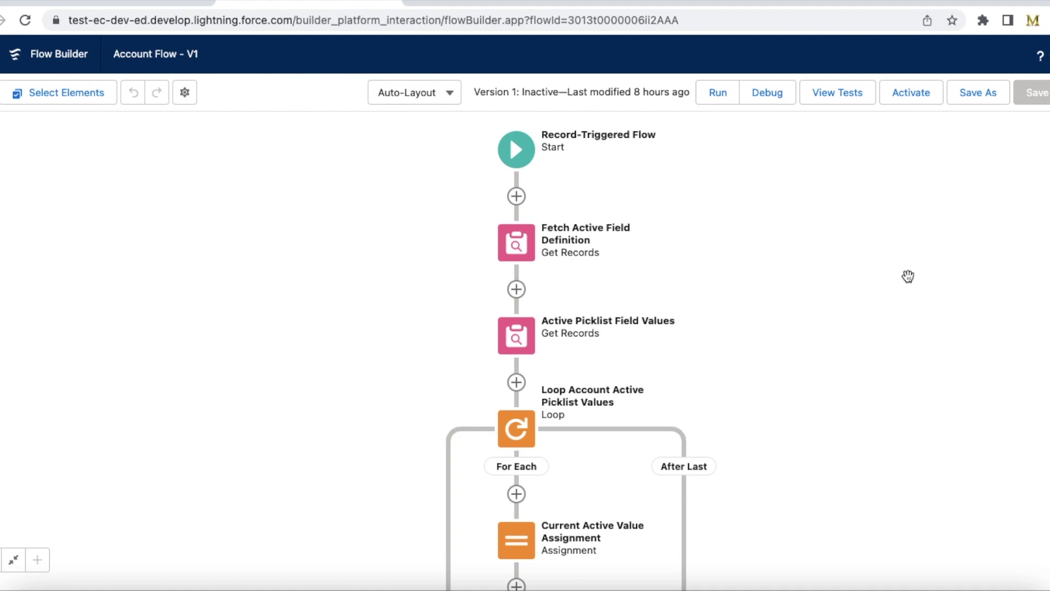
- Open Fetch Active Field Definition and check its filters: EntityDefinitionId Account, QualifiedApiName Active__c
{"action": "left_click", "coordinate": [514, 169]}
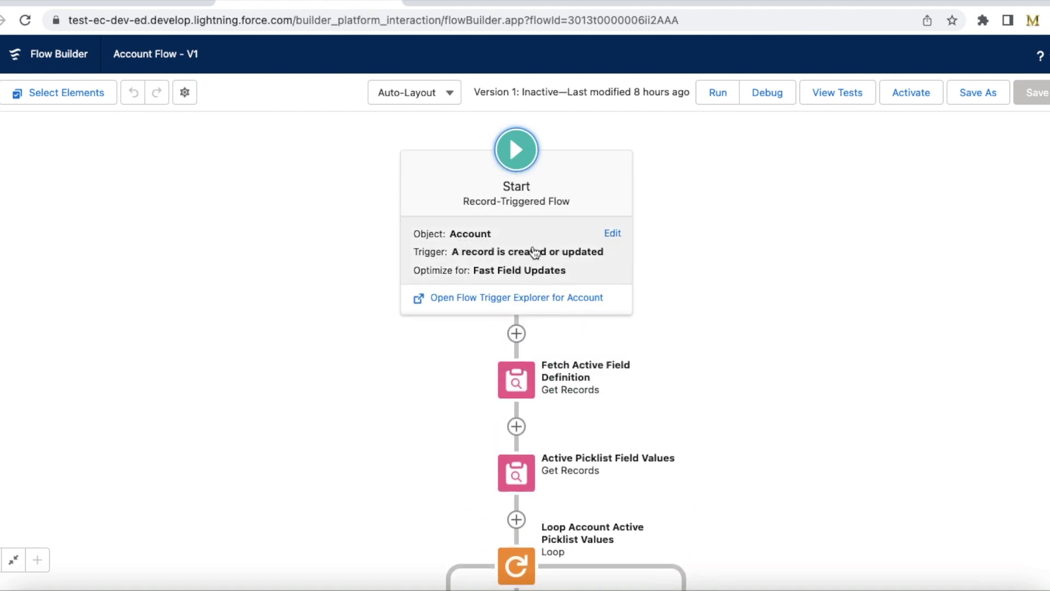
{"action": "double_click", "coordinate": [525, 378]}
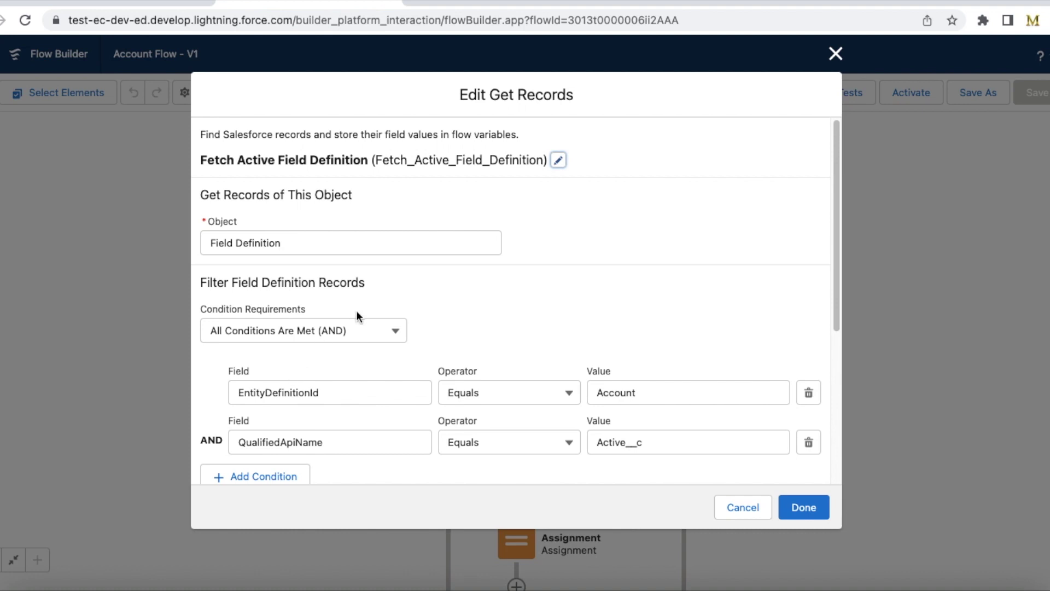
{"action": "left_click_drag", "start_coordinate": [652, 392], "coordinate": [580, 394]}
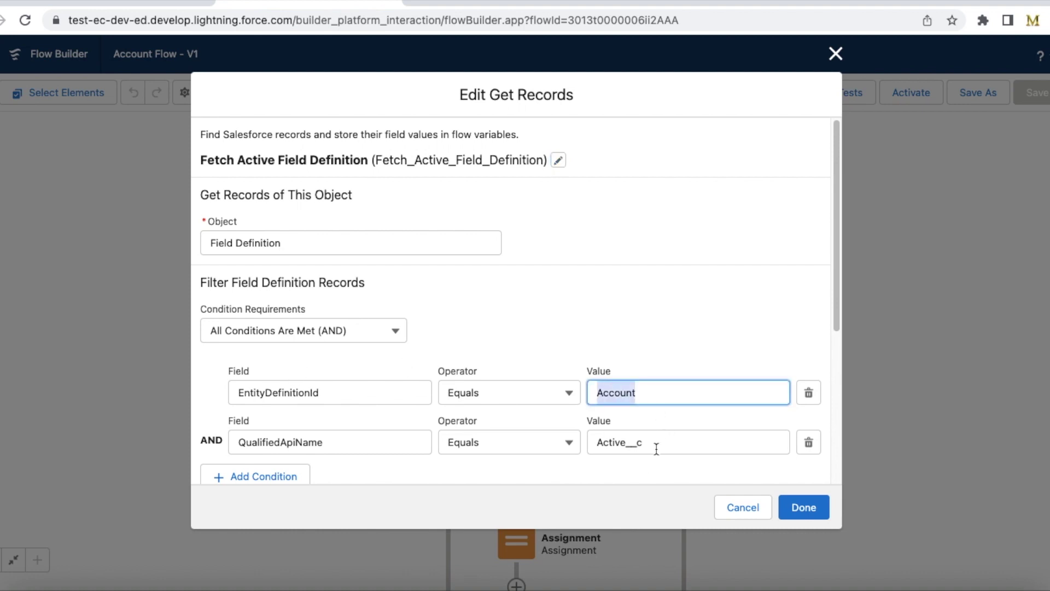
{"action": "left_click_drag", "start_coordinate": [656, 448], "coordinate": [572, 450]}
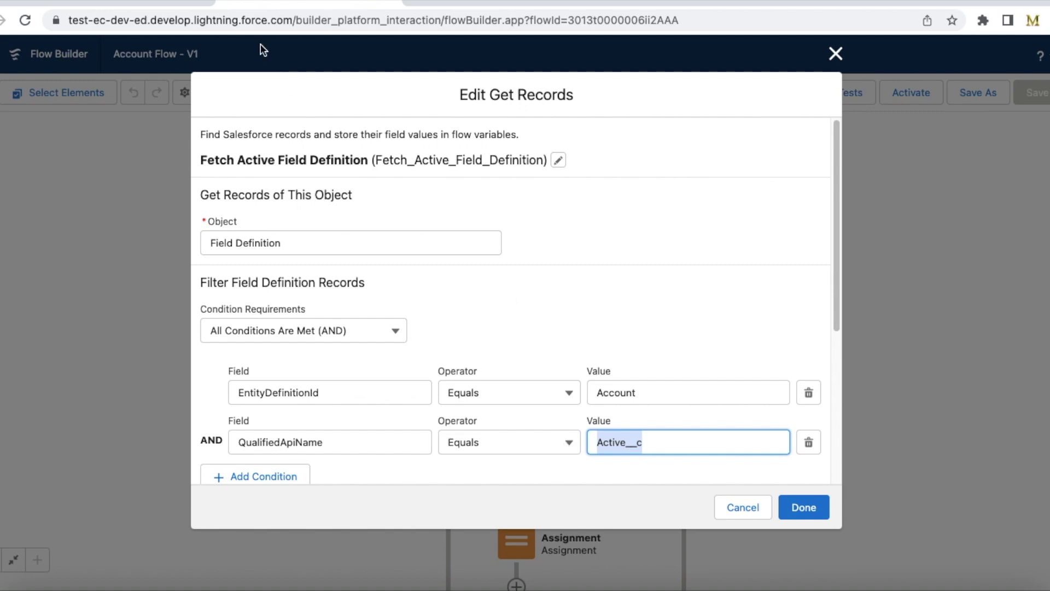
{"action": "left_click", "coordinate": [186, 7]}
{"action": "left_click", "coordinate": [147, 91]}
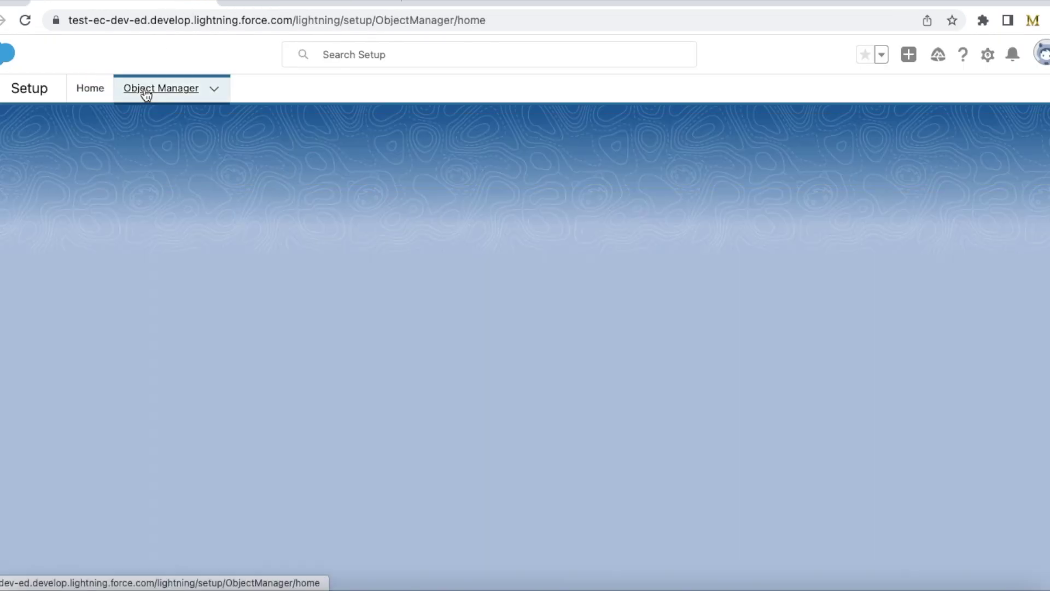
{"action": "left_click", "coordinate": [10, 242]}
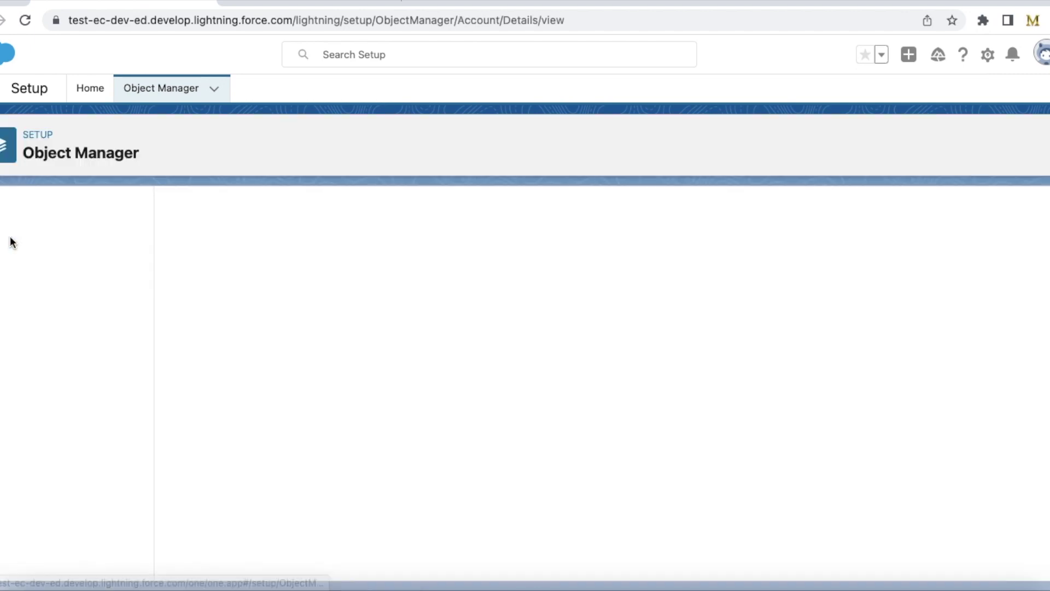
{"action": "left_click", "coordinate": [32, 246]}
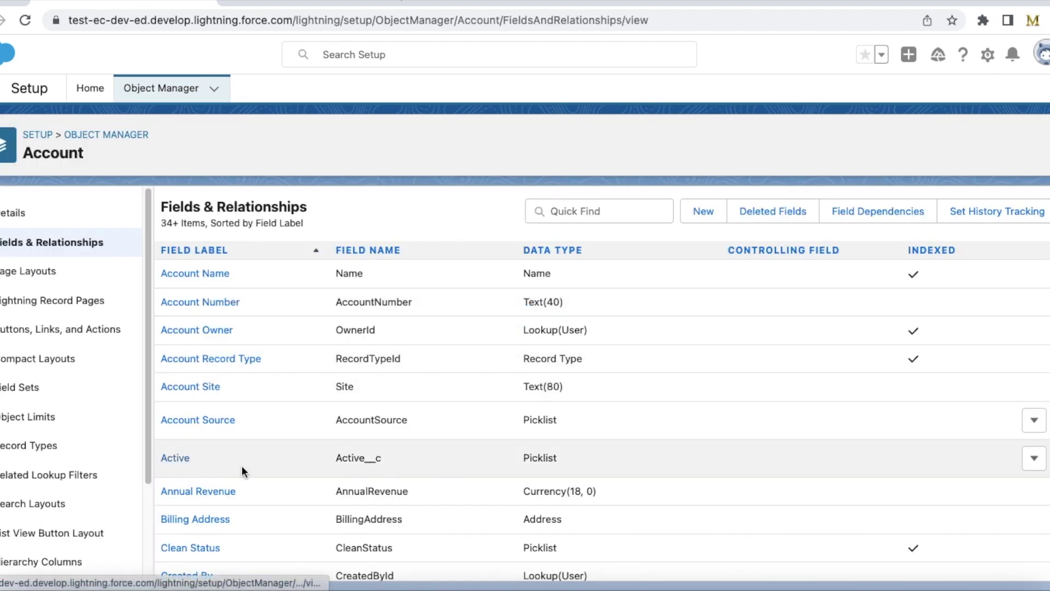
{"action": "left_click_drag", "start_coordinate": [578, 462], "coordinate": [263, 465]}
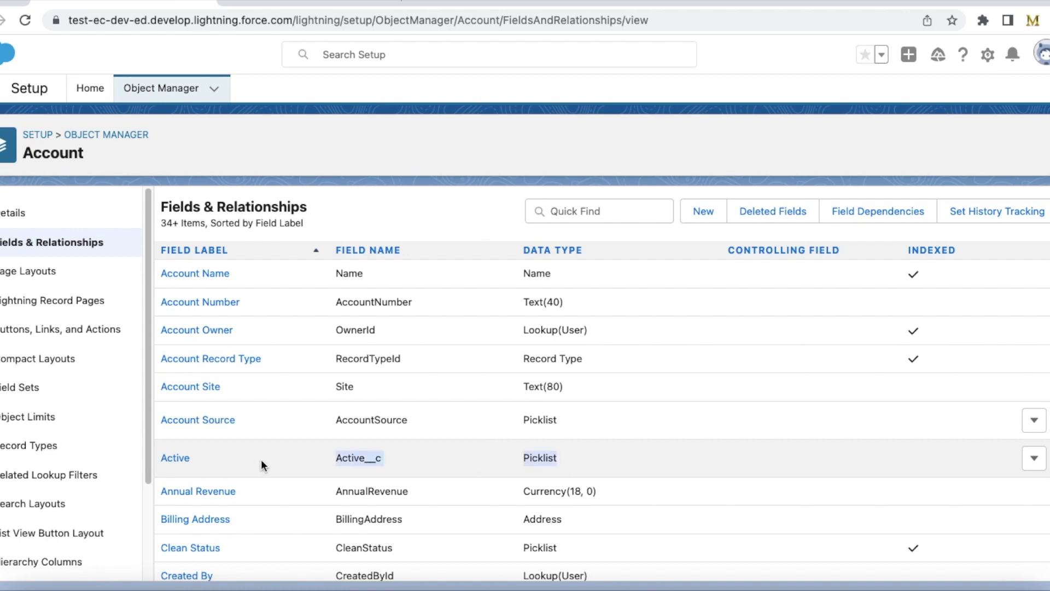
{"action": "left_click", "coordinate": [179, 459]}
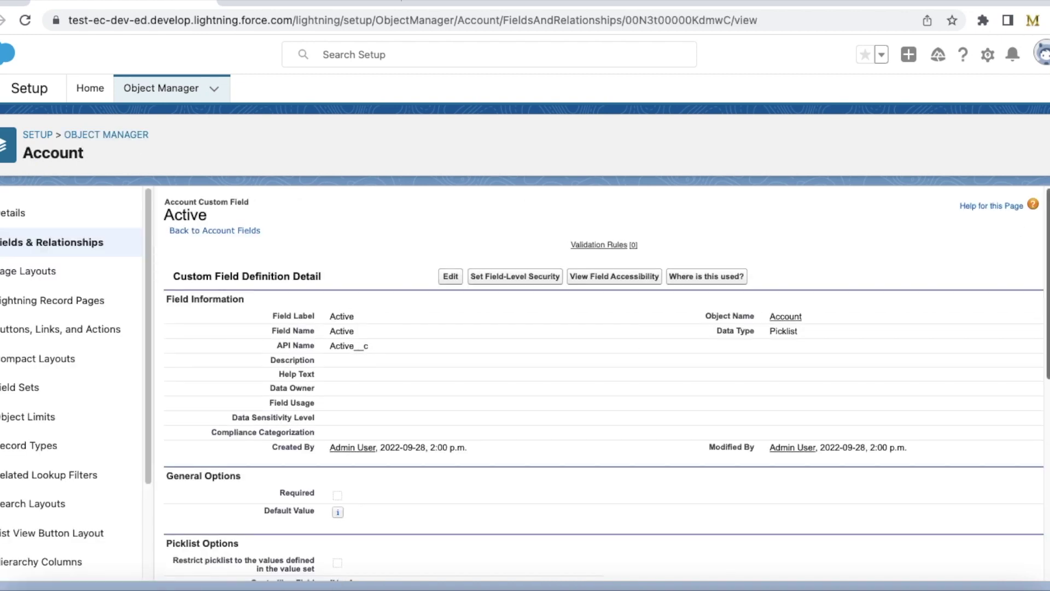
{"action": "scroll", "coordinate": [291, 524], "scroll_direction": "down", "scroll_amount": 6}
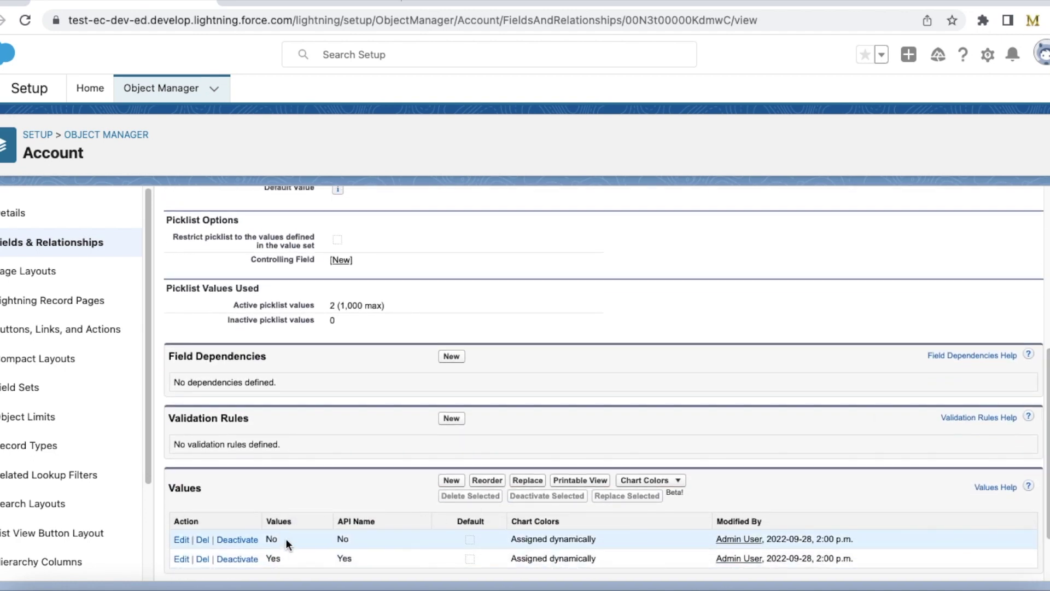
{"action": "left_click", "coordinate": [309, 5]}
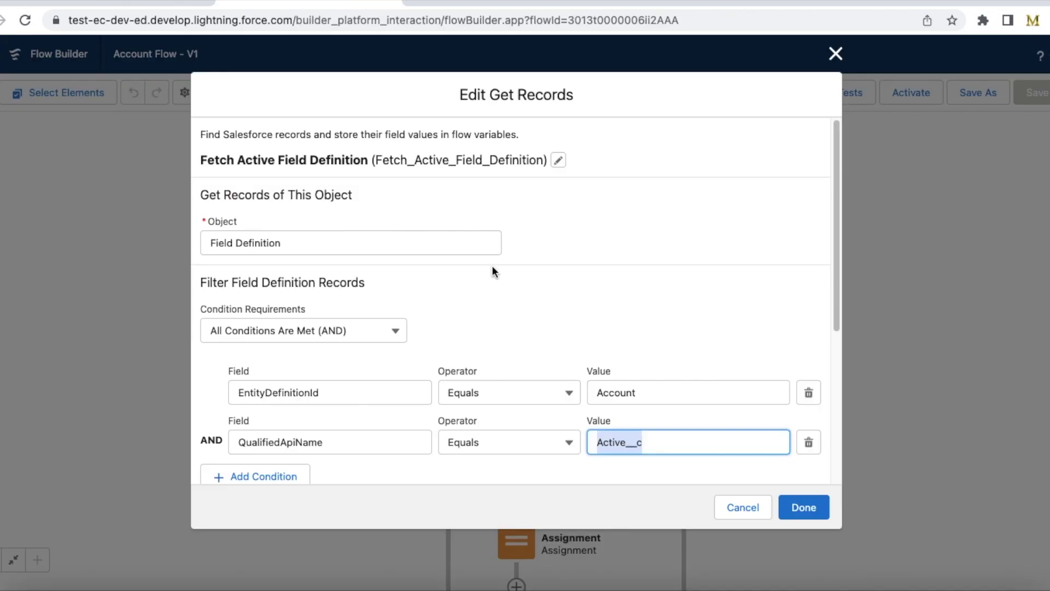
- Review the Field Definition object and storage options, close that step, and open Active Picklist Field Values
{"action": "left_click", "coordinate": [316, 244]}
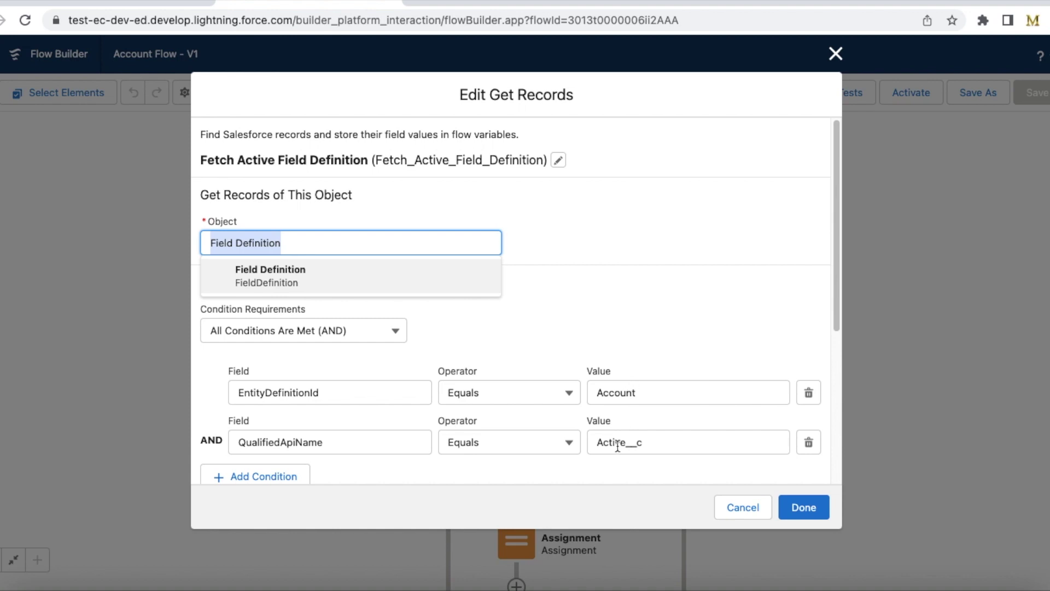
{"action": "left_click_drag", "start_coordinate": [836, 253], "coordinate": [807, 375]}
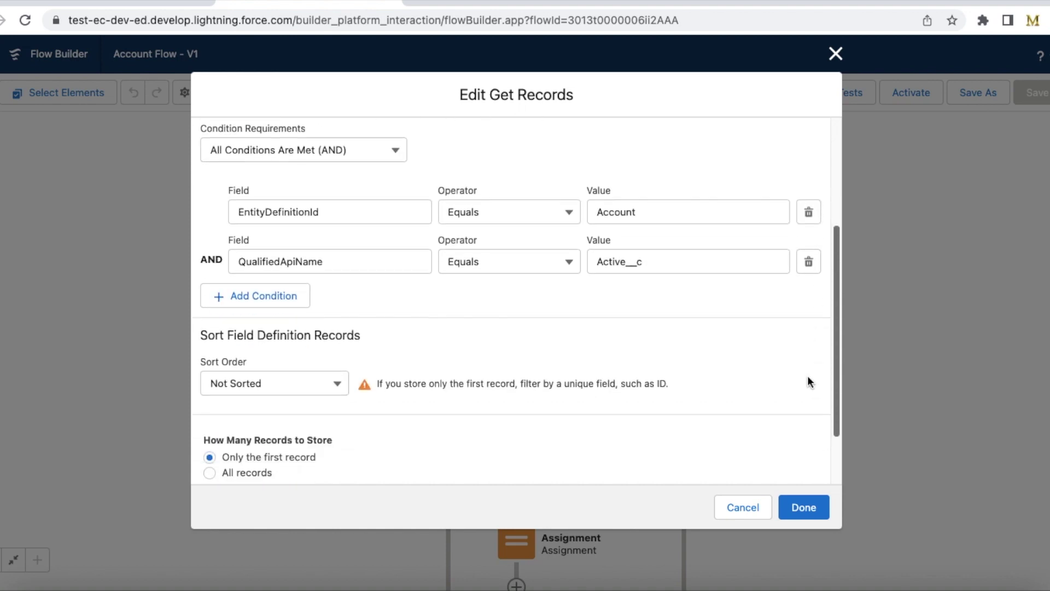
{"action": "scroll", "coordinate": [289, 397], "scroll_direction": "down", "scroll_amount": 1}
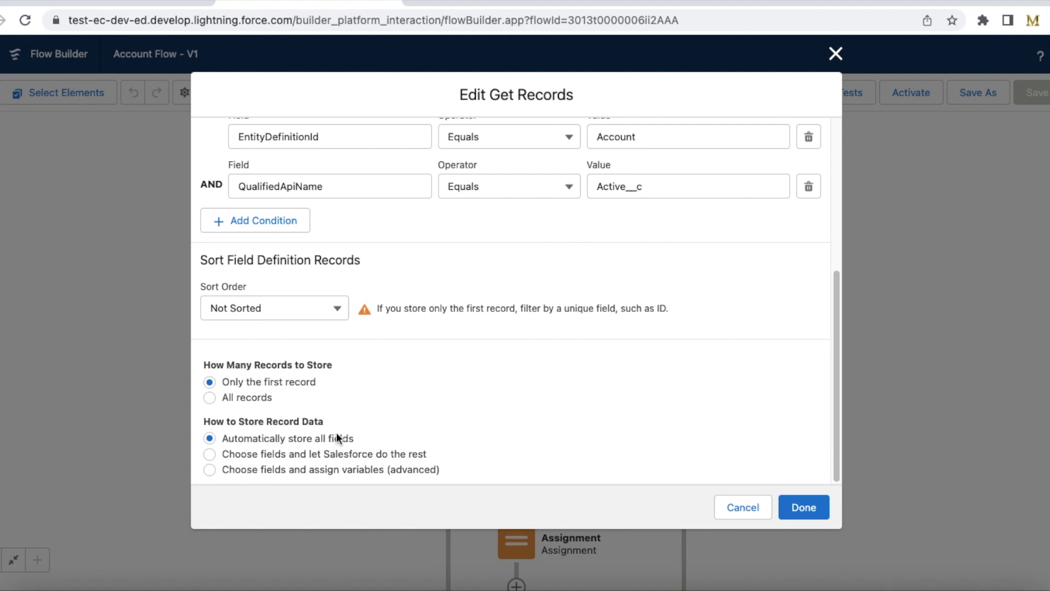
{"action": "left_click", "coordinate": [817, 509]}
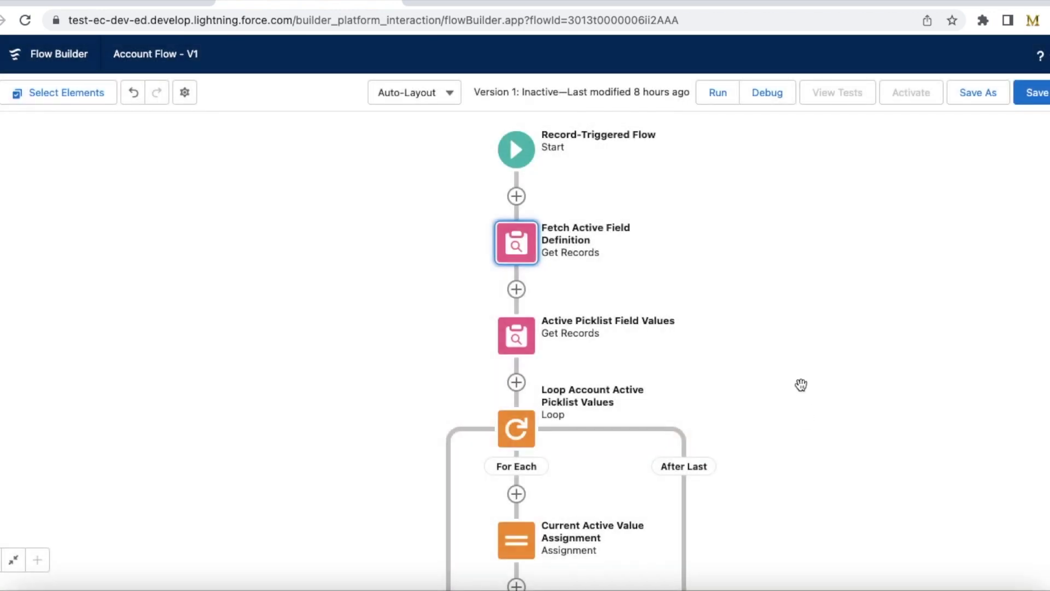
{"action": "left_click", "coordinate": [516, 335]}
- Keep all Picklist Value Info records and store only their ID and Value fields
{"action": "left_click", "coordinate": [590, 531]}
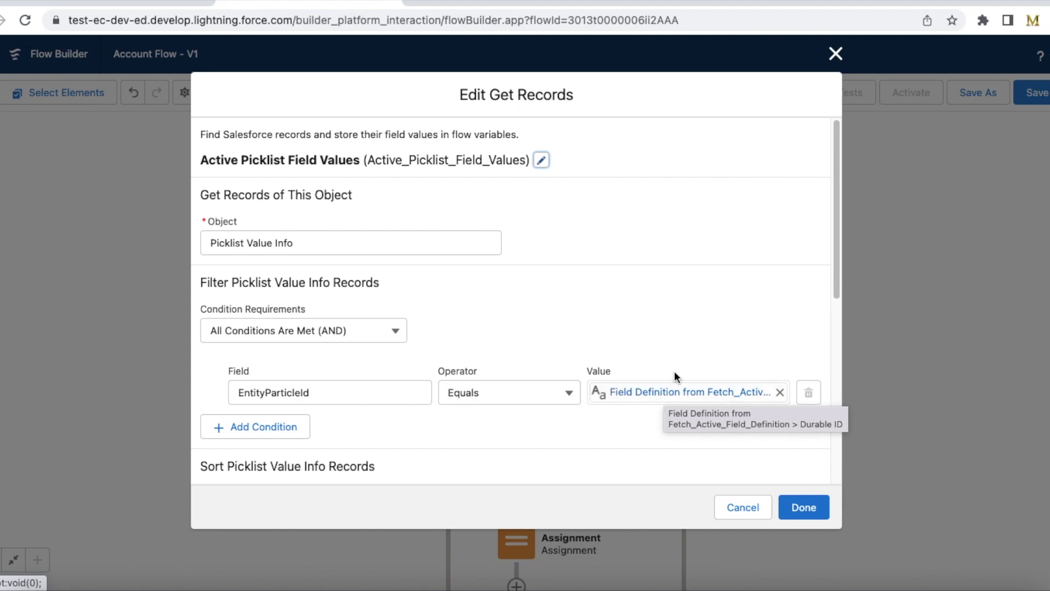
{"action": "scroll", "coordinate": [832, 268], "scroll_direction": "down", "scroll_amount": 1}
{"action": "scroll", "coordinate": [832, 268], "scroll_direction": "down", "scroll_amount": 10}
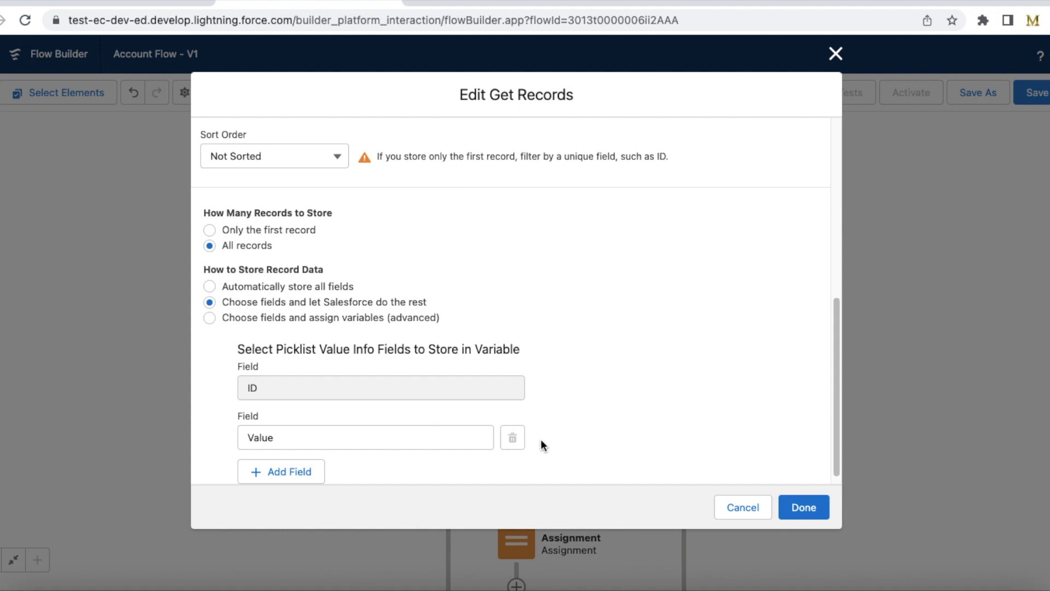
{"action": "scroll", "coordinate": [332, 431], "scroll_direction": "down", "scroll_amount": 1}
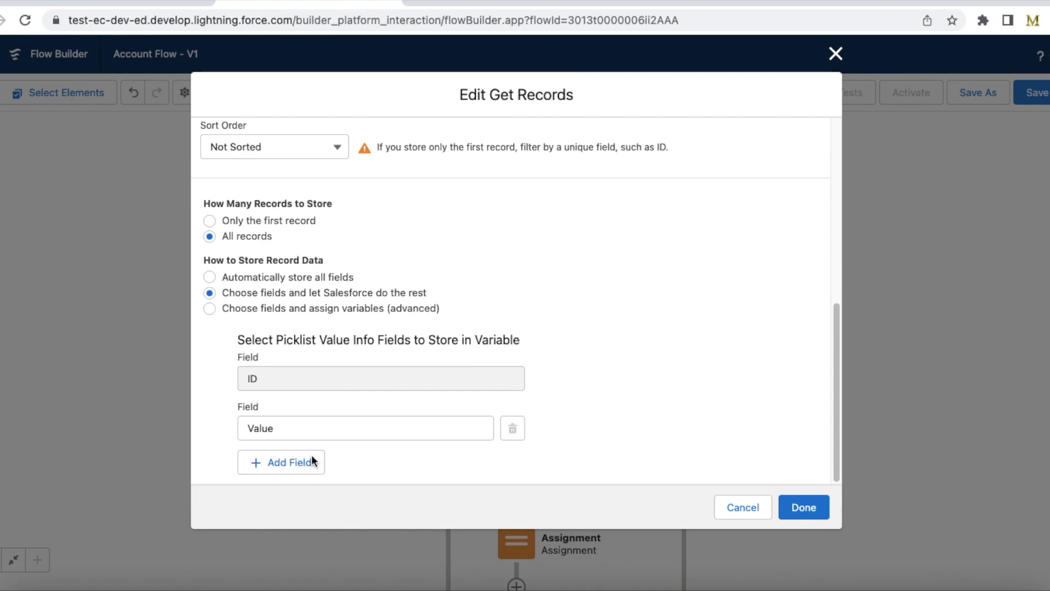
{"action": "left_click", "coordinate": [791, 504]}
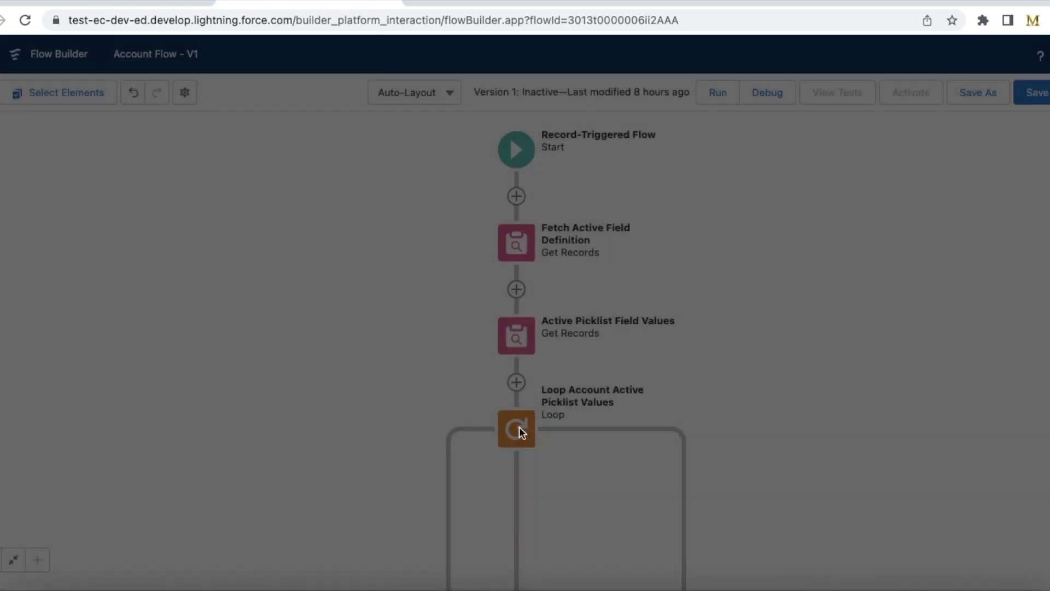
- Check that the loop covers Active_Picklist_Field_Values and CurrentActiveValue gets each item's Value
{"action": "double_click", "coordinate": [519, 430]}
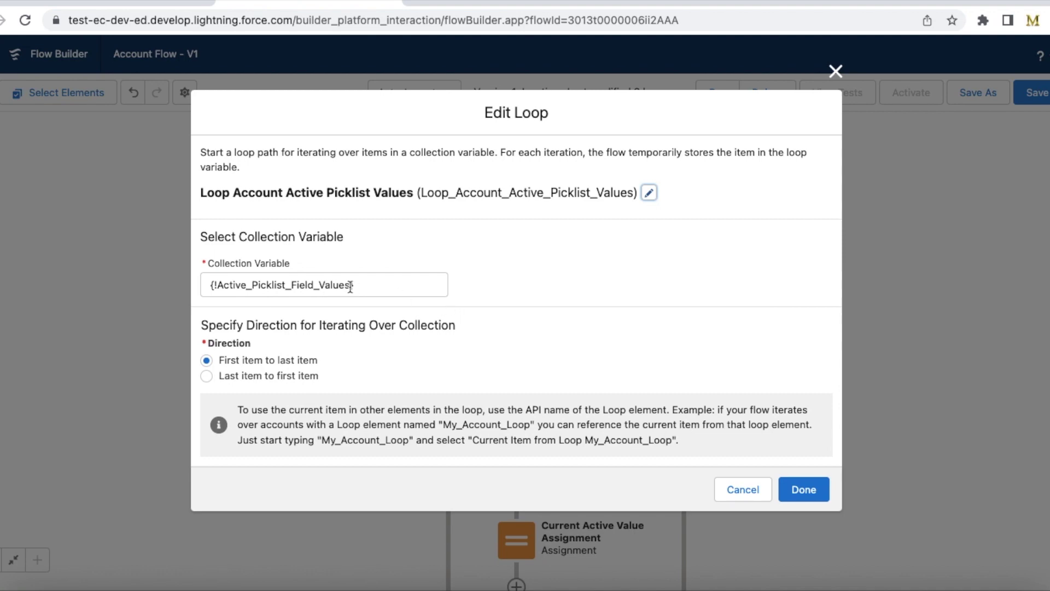
{"action": "left_click", "coordinate": [788, 494]}
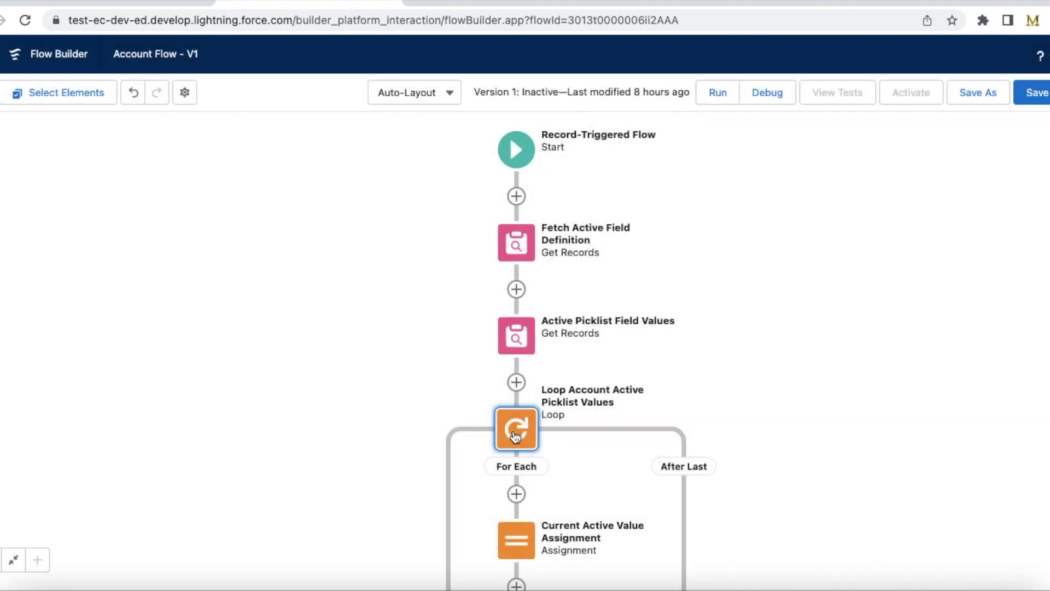
{"action": "scroll", "coordinate": [839, 370], "scroll_direction": "down", "scroll_amount": 3}
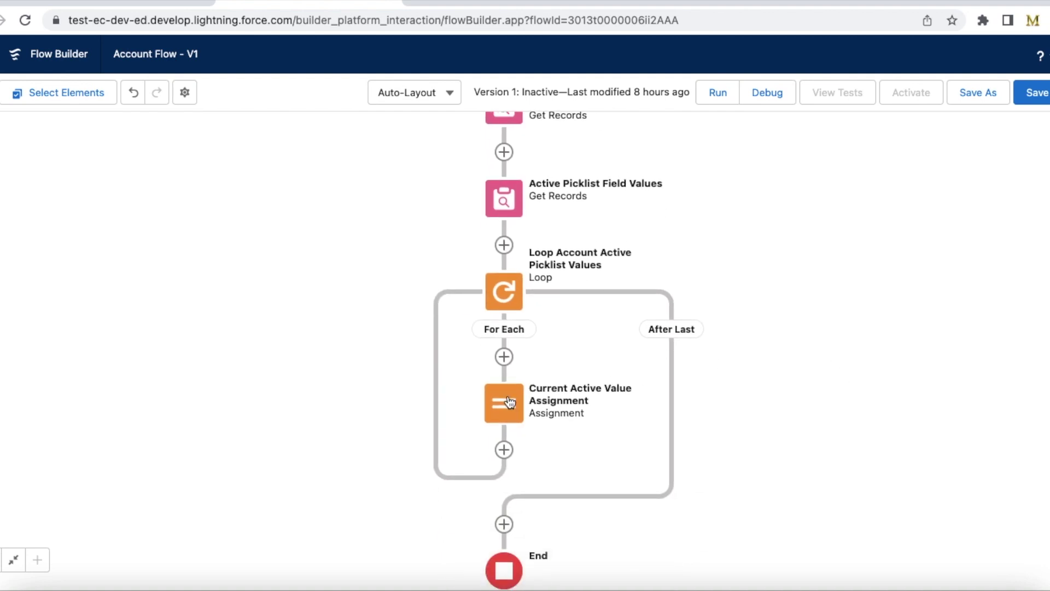
{"action": "double_click", "coordinate": [509, 402]}
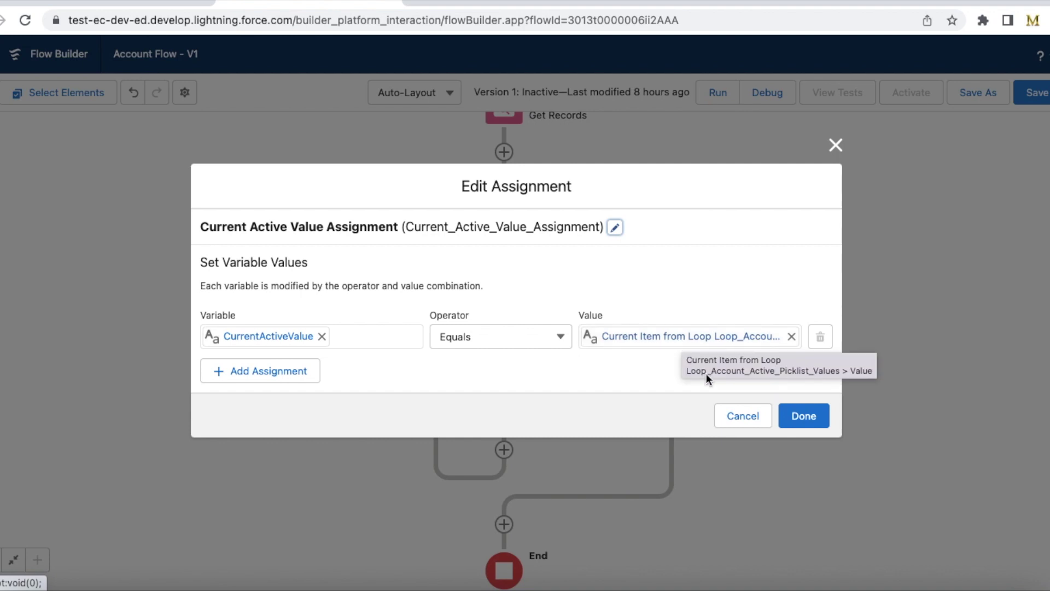
{"action": "left_click", "coordinate": [804, 416]}
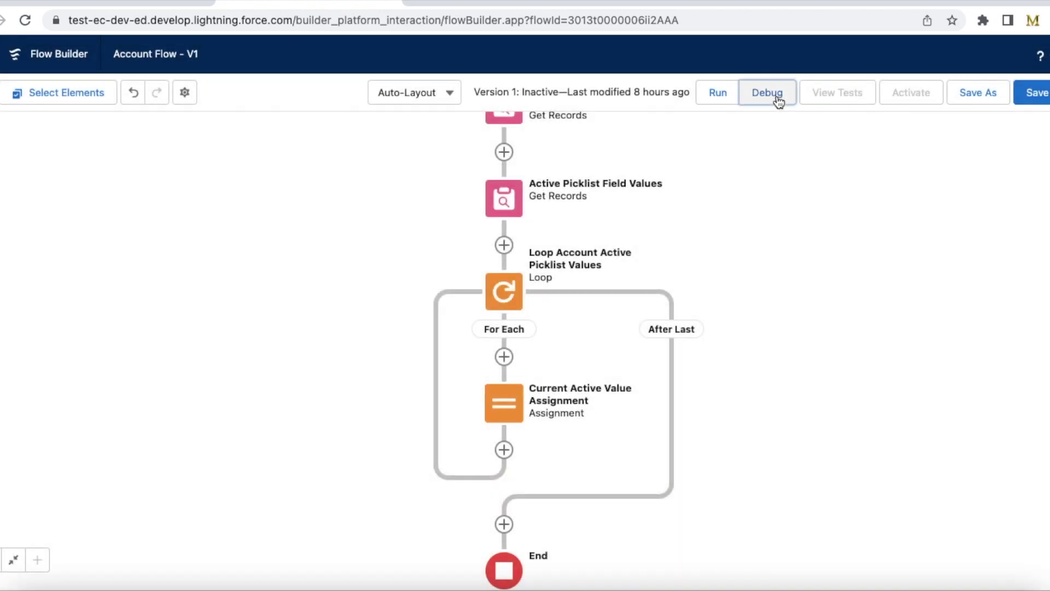
- Save the flow after backing out of the unsaved-changes debug prompt
{"action": "left_click", "coordinate": [776, 97]}
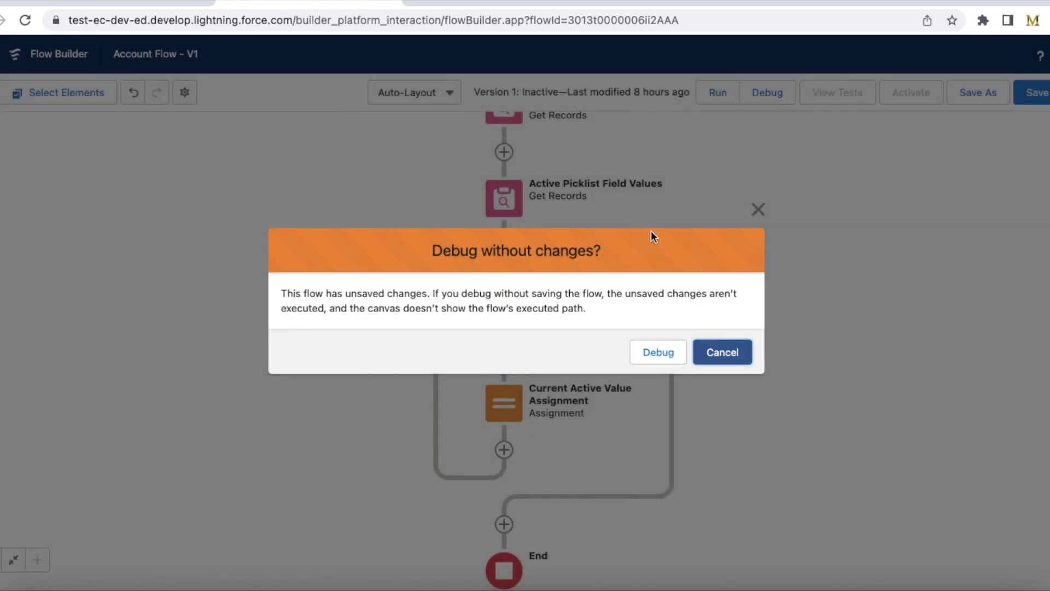
{"action": "left_click", "coordinate": [740, 354]}
{"action": "left_click", "coordinate": [1033, 93]}
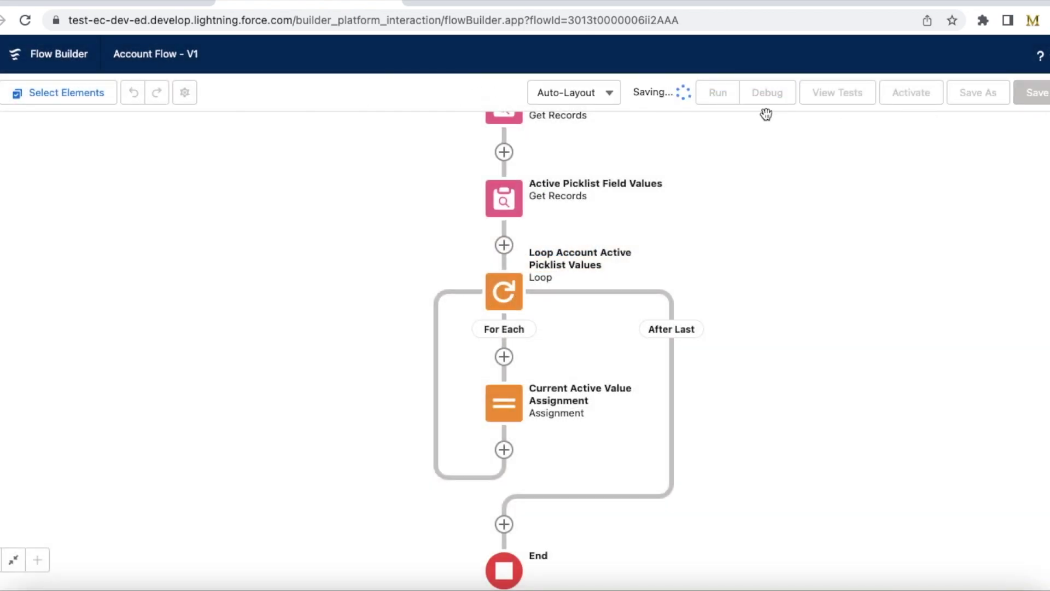
- Debug the flow as an Updated trigger on a chosen Account record
{"action": "left_click", "coordinate": [768, 98]}
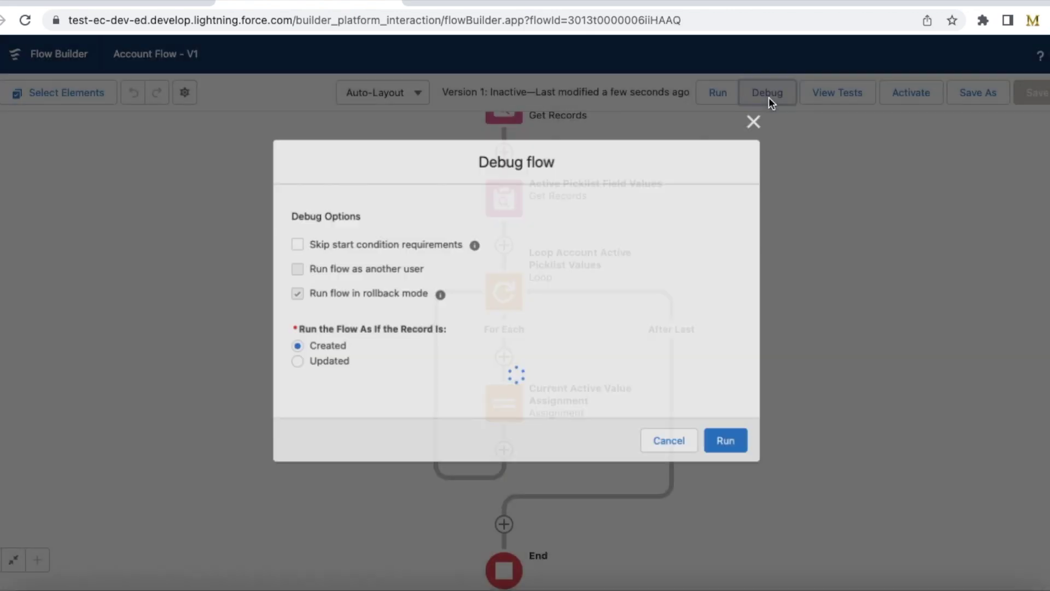
{"action": "left_click", "coordinate": [328, 307]}
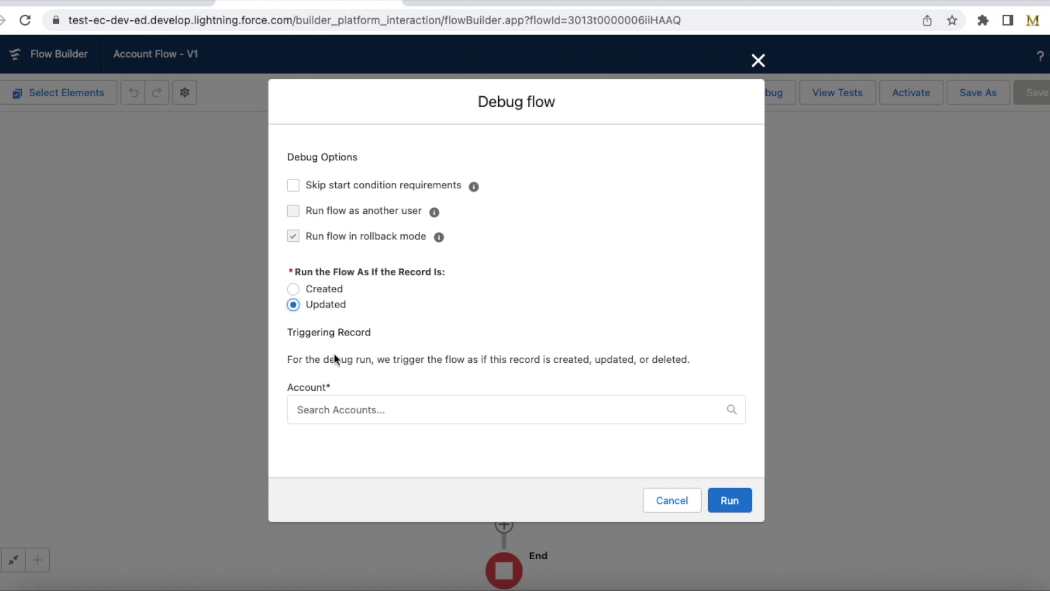
{"action": "left_click", "coordinate": [351, 409]}
{"action": "left_click", "coordinate": [363, 444]}
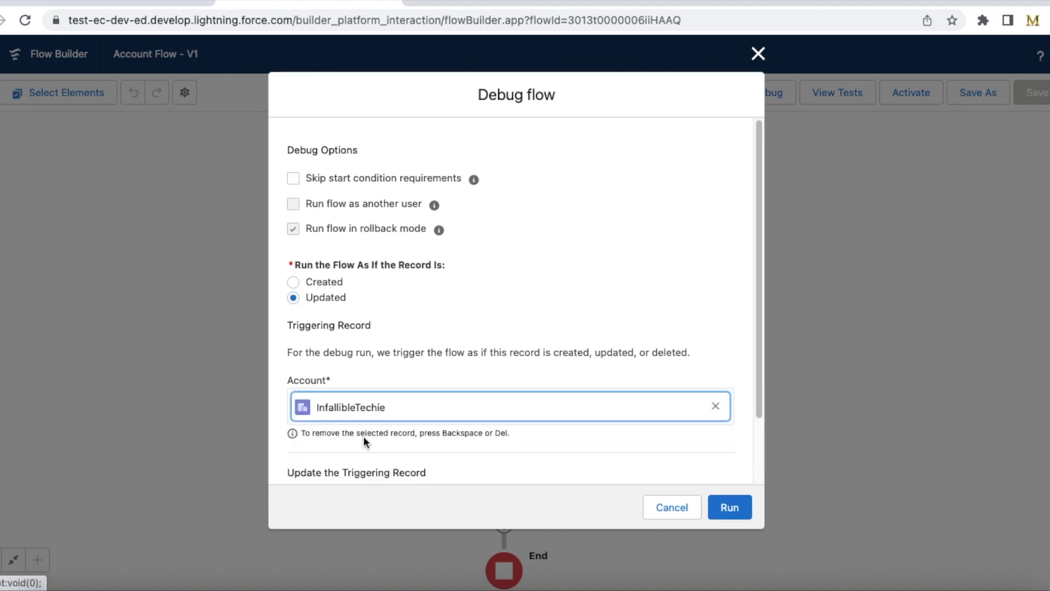
{"action": "left_click", "coordinate": [744, 507]}
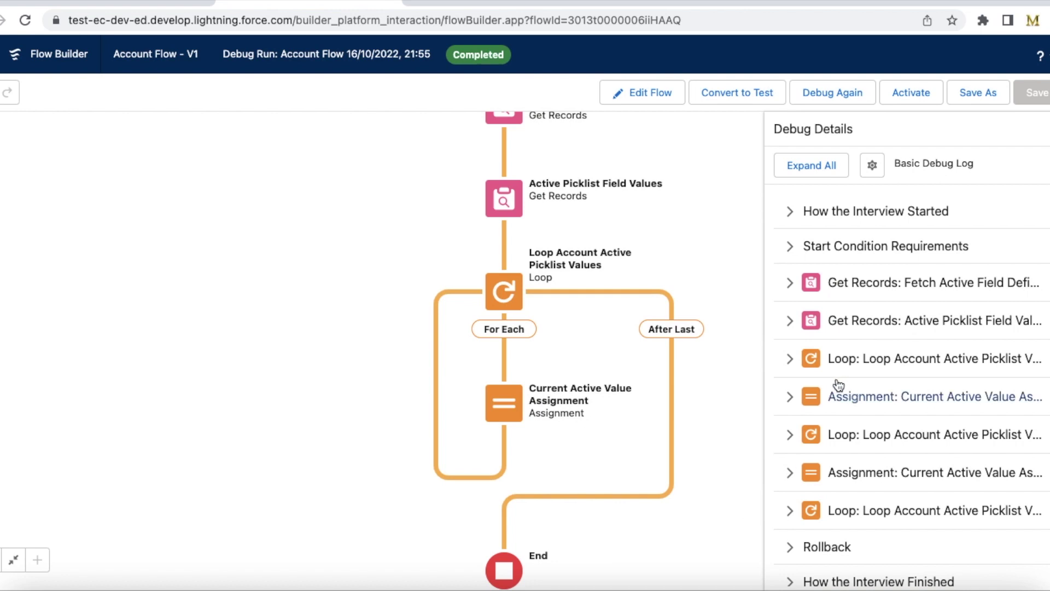
- Expand both Current Active Value Assignment results, highlighting "No" then "Yes"
{"action": "left_click", "coordinate": [802, 399]}
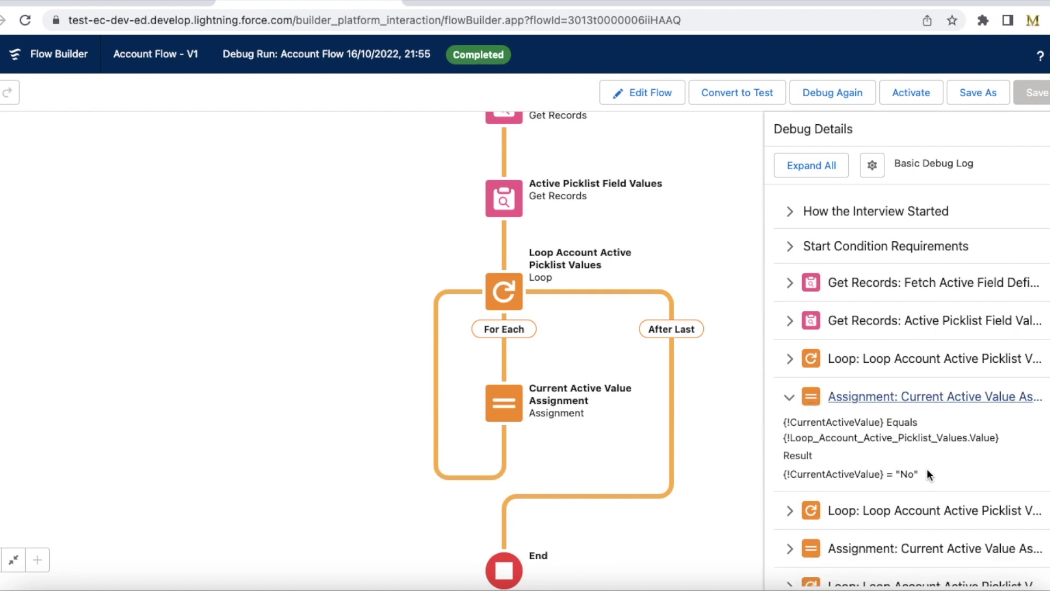
{"action": "left_click_drag", "start_coordinate": [927, 469], "coordinate": [897, 466]}
{"action": "scroll", "coordinate": [908, 460], "scroll_direction": "down", "scroll_amount": 3}
{"action": "left_click", "coordinate": [788, 451]}
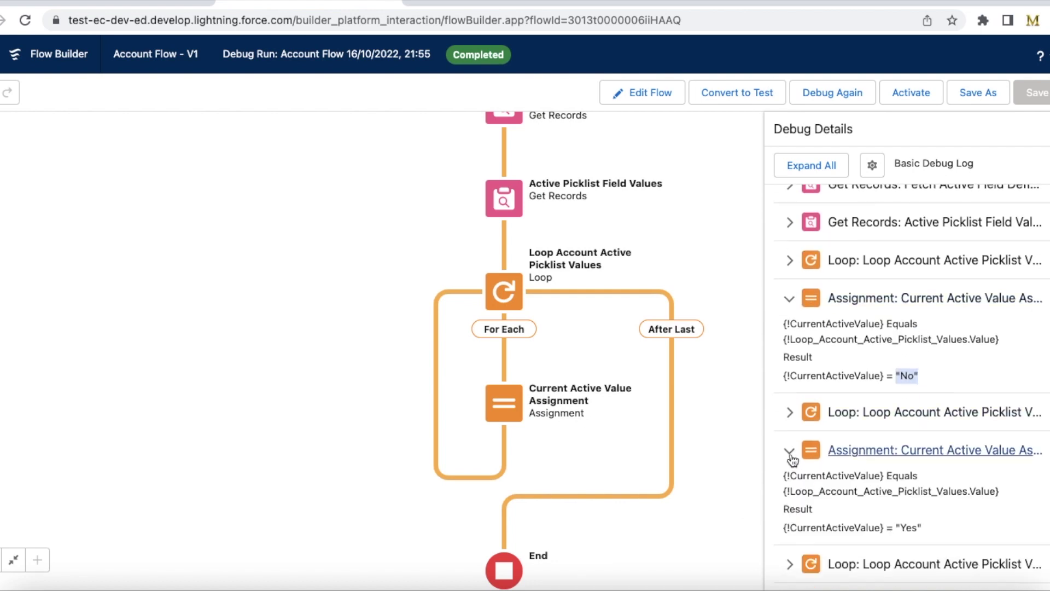
{"action": "left_click_drag", "start_coordinate": [930, 524], "coordinate": [896, 526]}
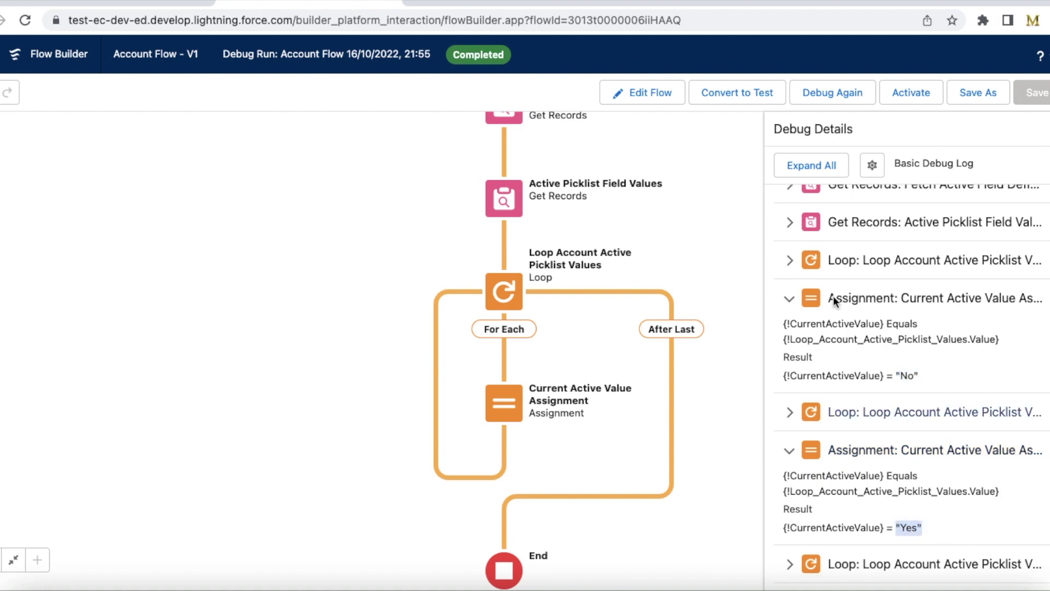